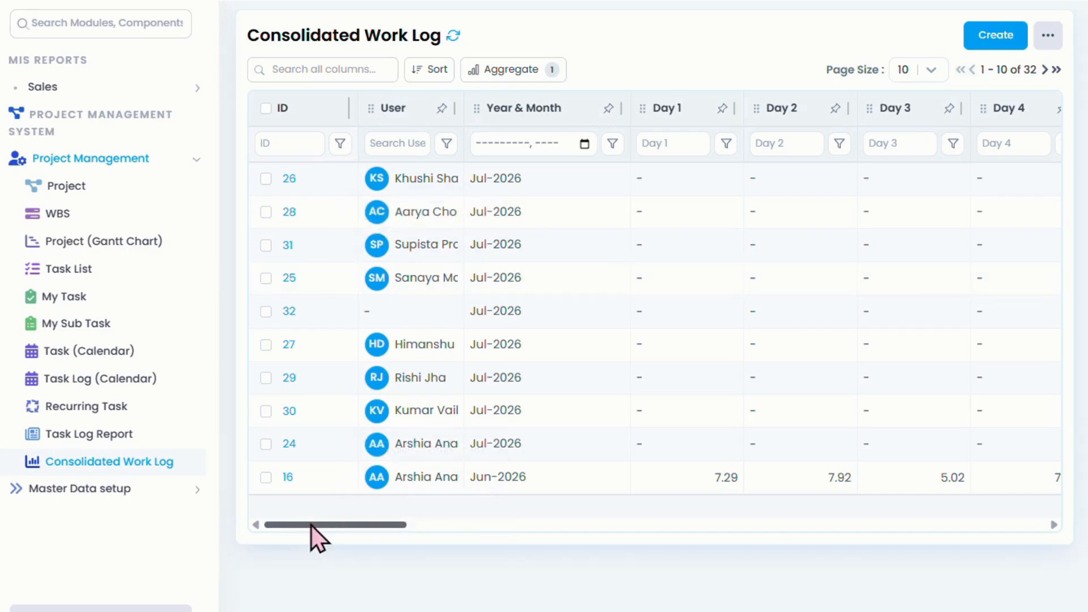
- Filter the Consolidated Work Log to include only the third user listed and review that user's Total Hours Worked
left_click_drag(311, 525, 967, 595)
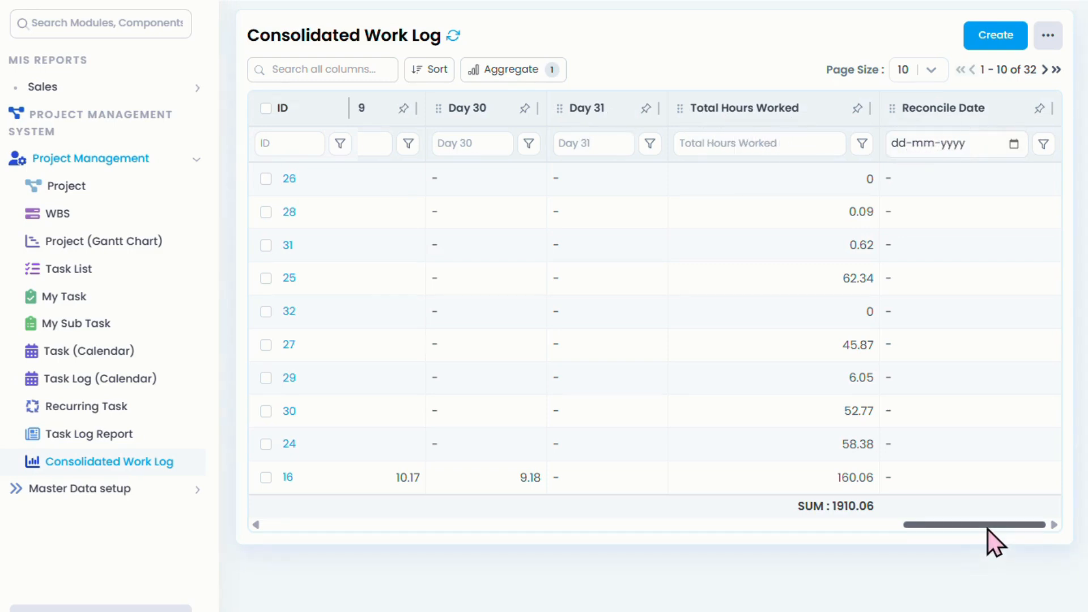
left_click_drag(988, 527, 294, 585)
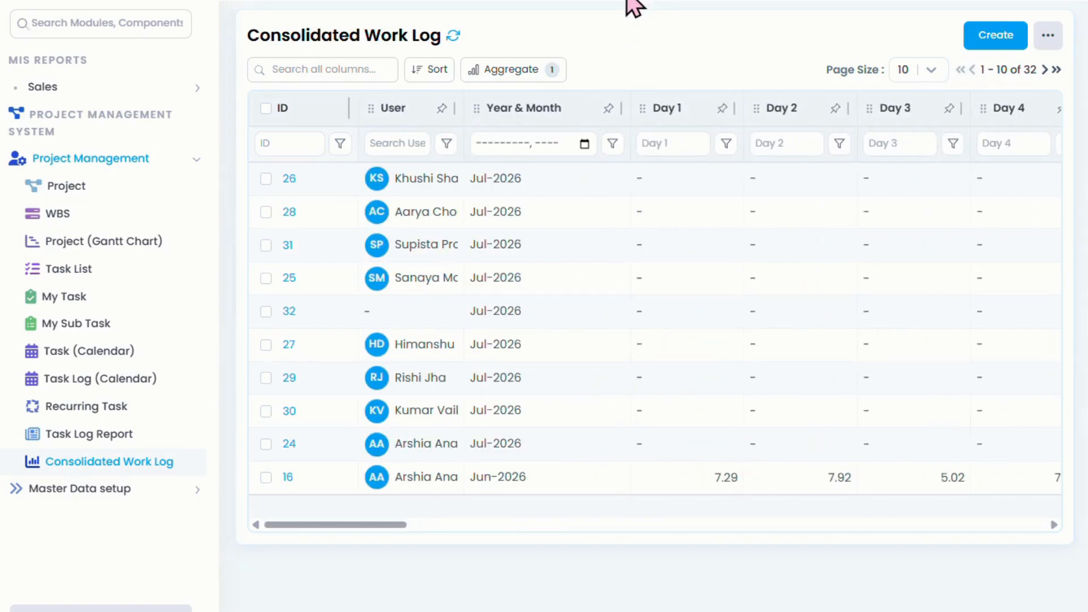
left_click(446, 144)
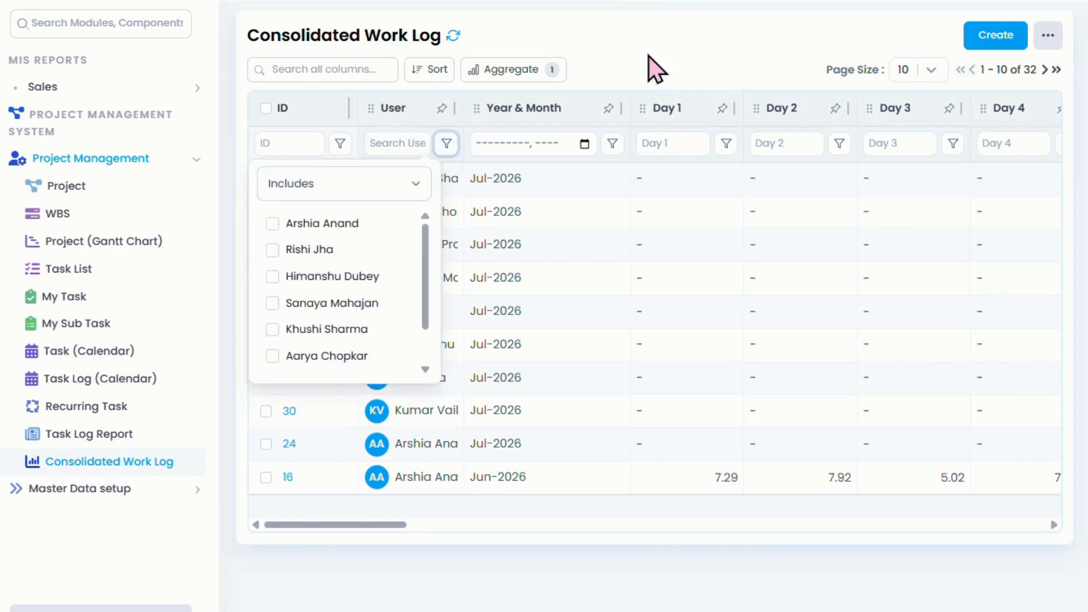
left_click(306, 278)
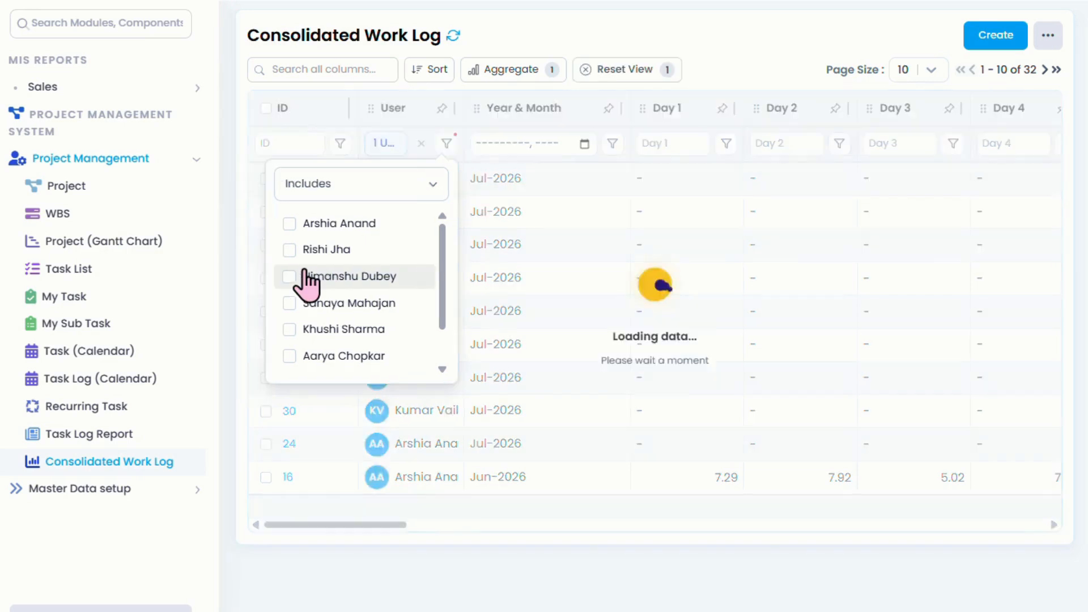
left_click(545, 37)
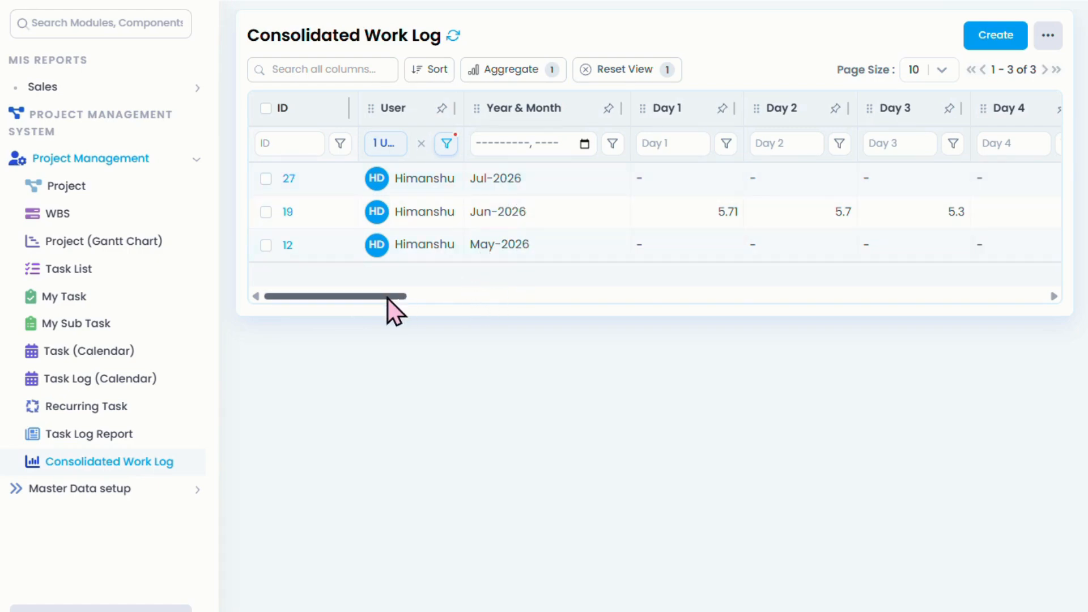
left_click_drag(388, 298, 1032, 297)
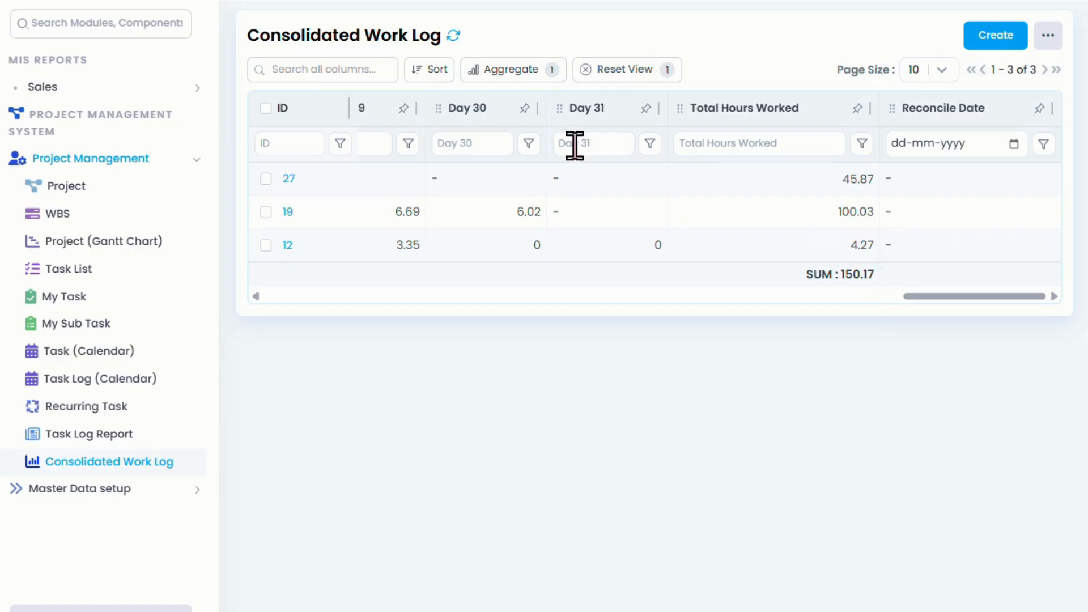
- Change the Total Hours Worked aggregation to AVG and apply it to the work log
left_click(485, 73)
scroll(704, 372, "down", 13)
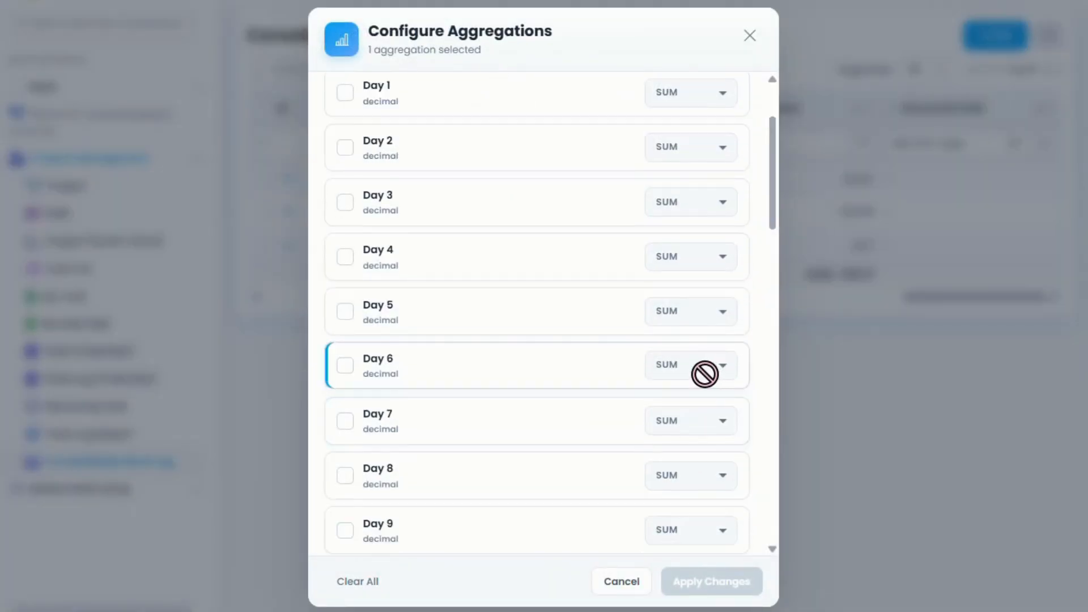
left_click_drag(769, 318, 780, 510)
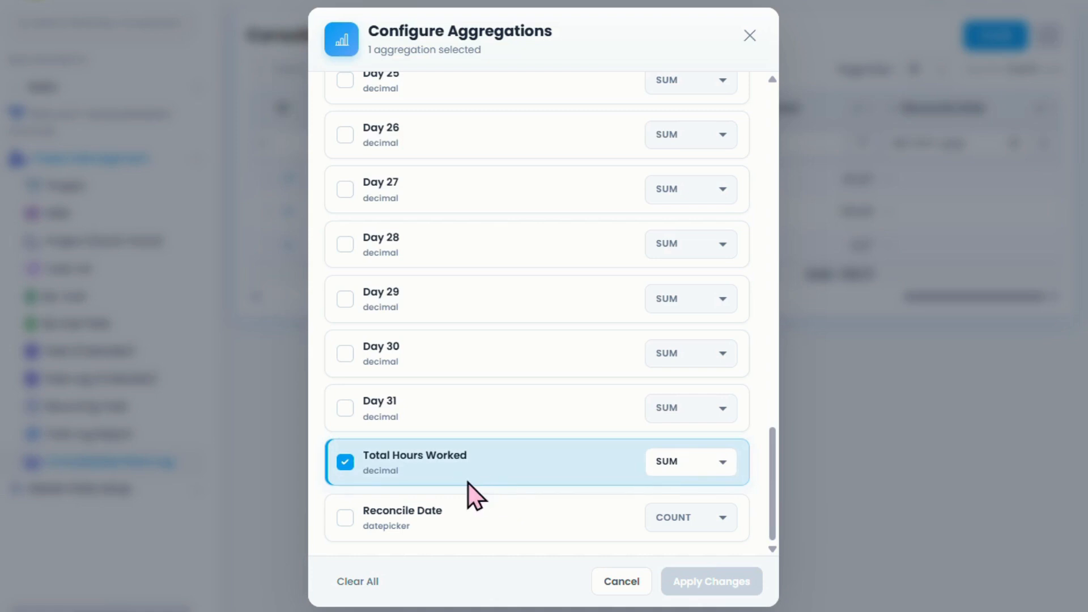
left_click(703, 476)
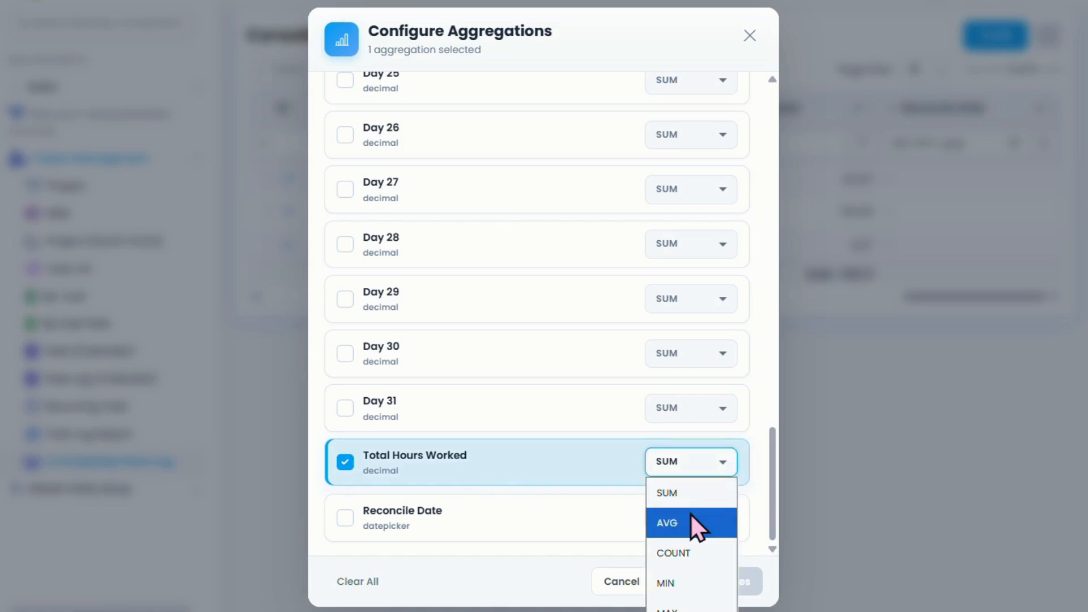
left_click(691, 515)
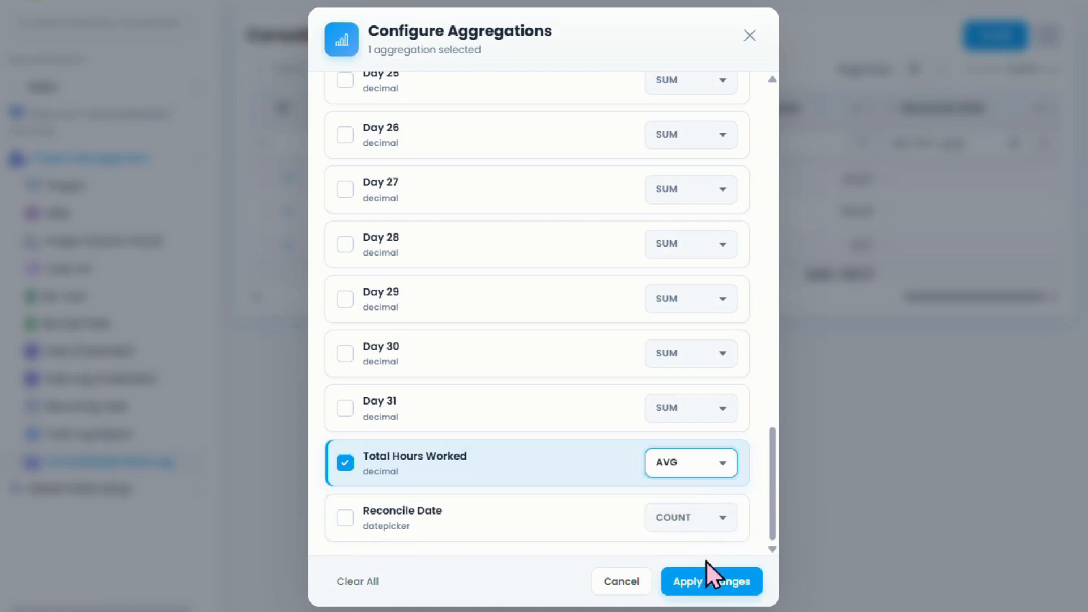
left_click(715, 589)
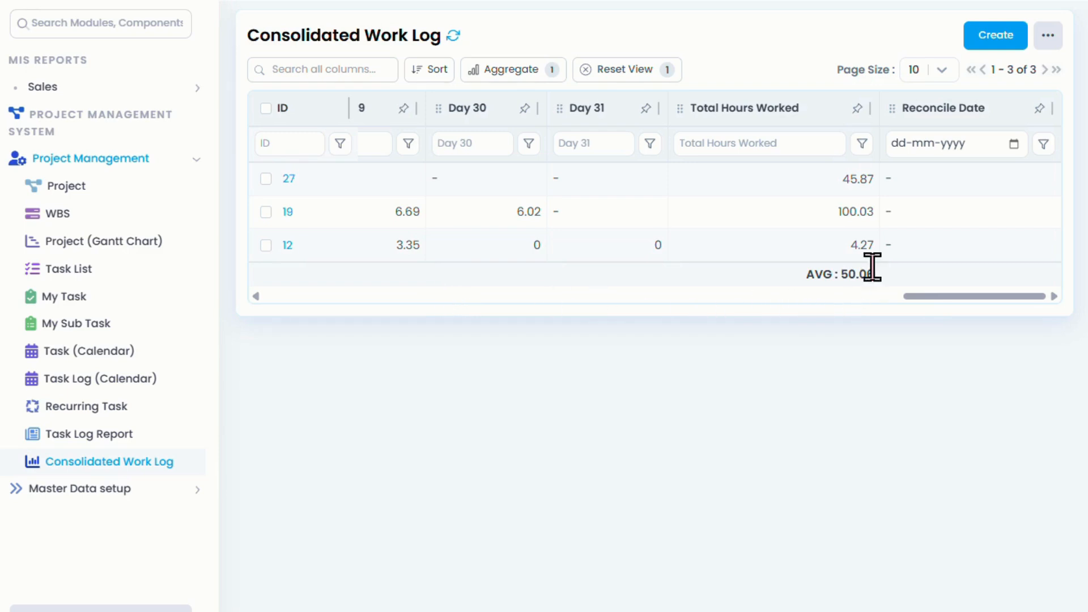
- Remove the User filter and review the Total Hours Worked average across all users
left_click_drag(923, 296, 247, 344)
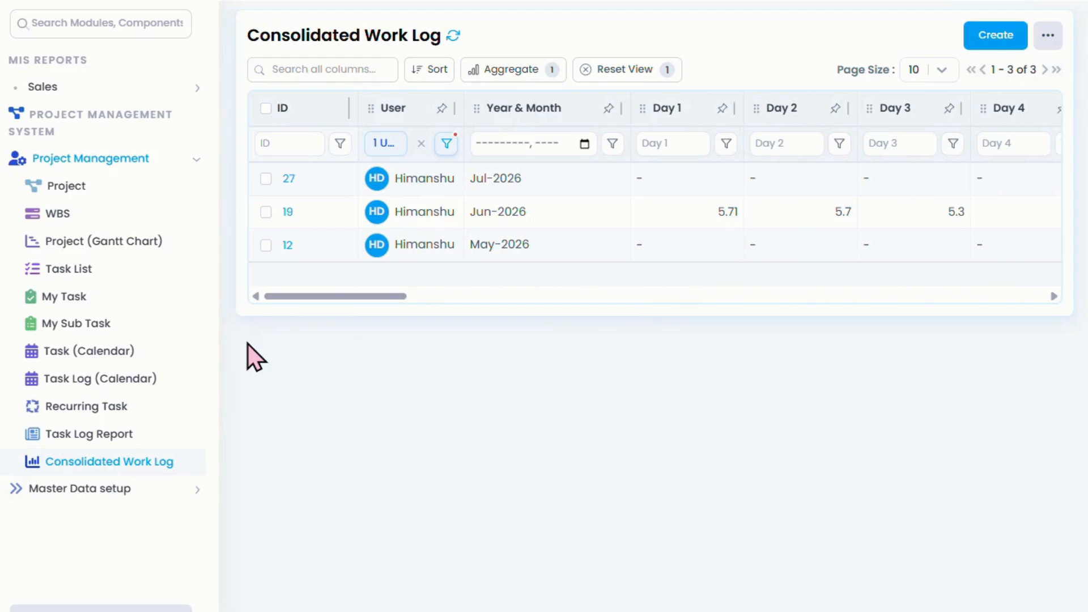
left_click(420, 144)
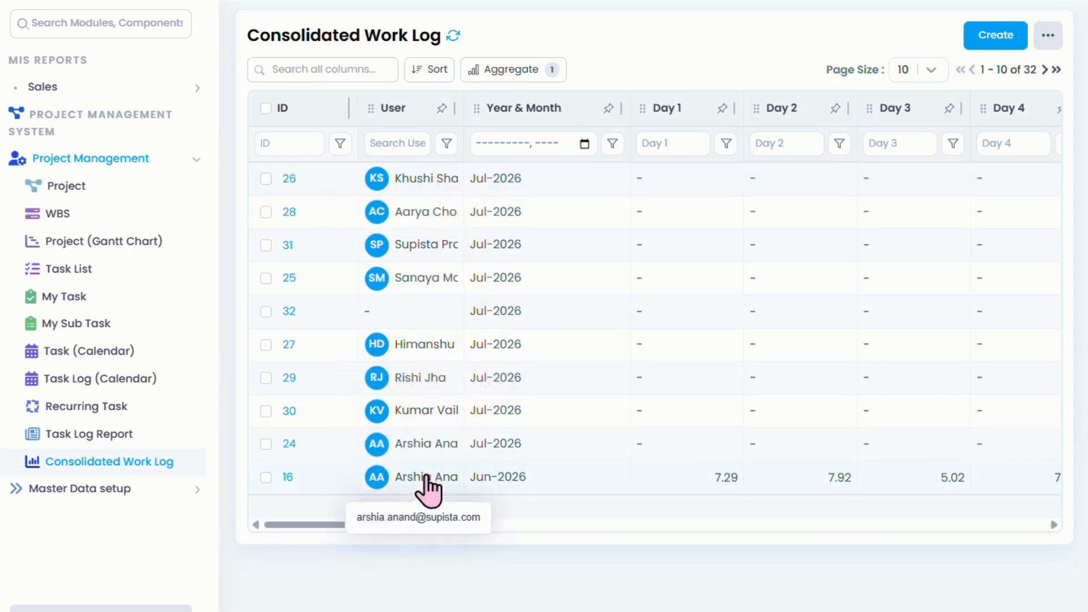
left_click_drag(325, 528, 1034, 545)
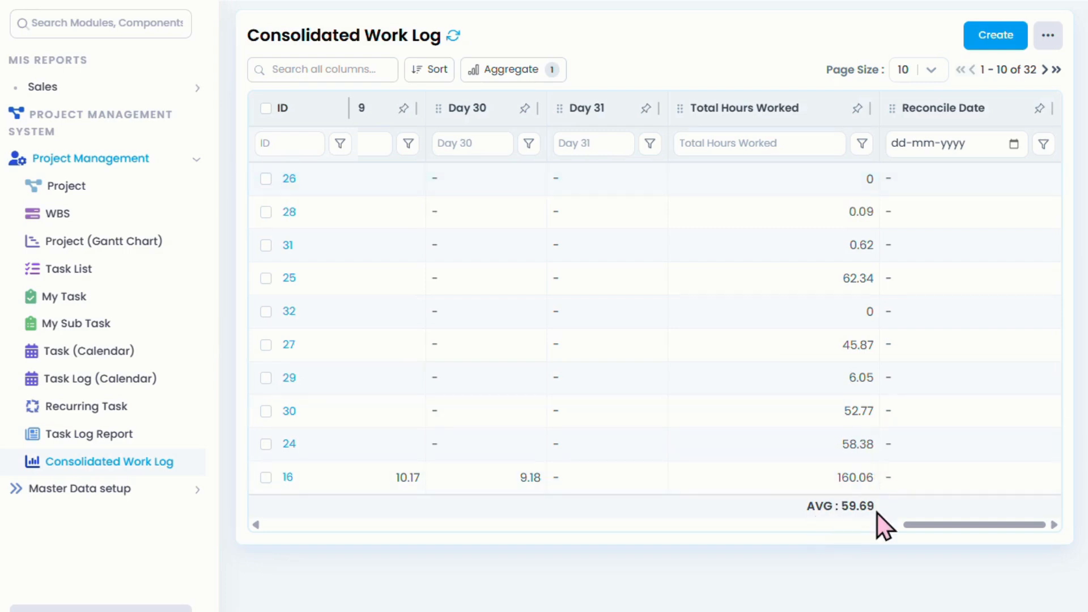
- Clear all configured aggregations from the Consolidated Work Log
left_click(486, 76)
scroll(583, 498, "down", 10)
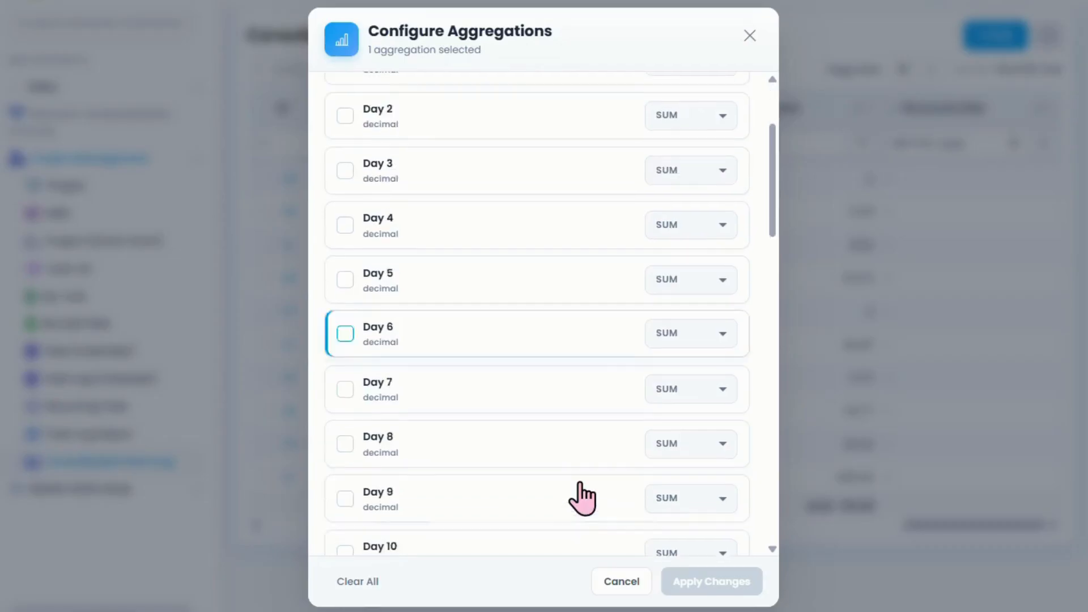
scroll(577, 488, "down", 10)
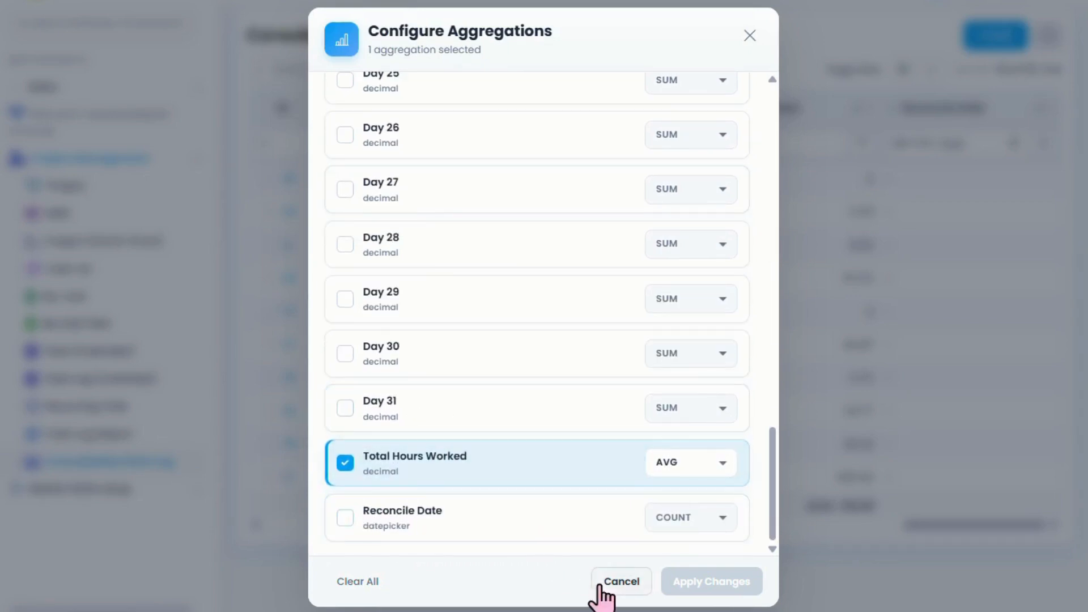
left_click(356, 584)
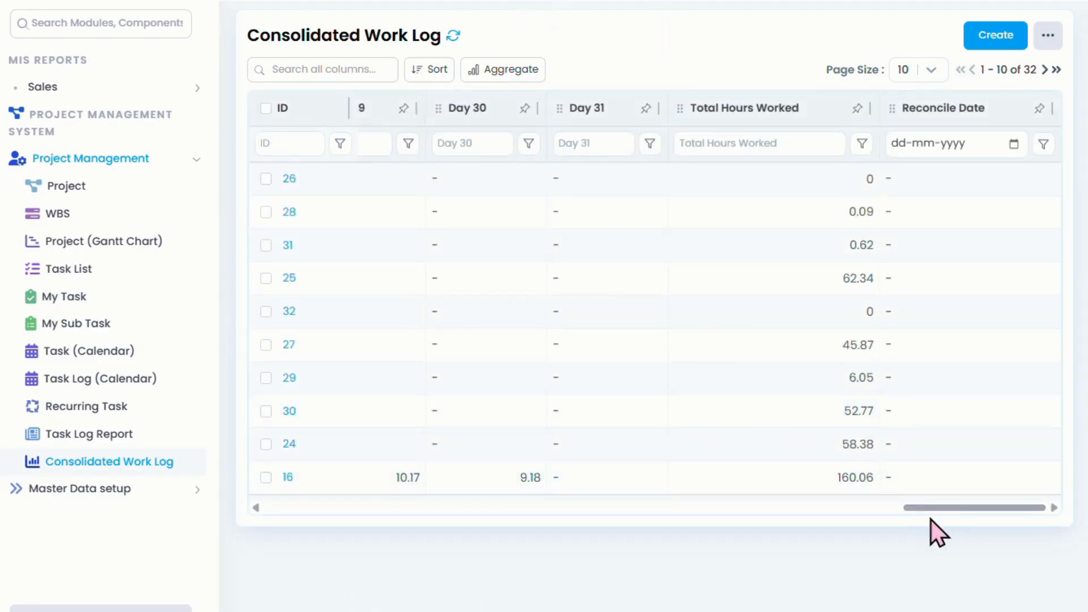
- Try pinning the User column at either side of the table while browsing the day columns, and unpin it
left_click_drag(965, 513, 324, 516)
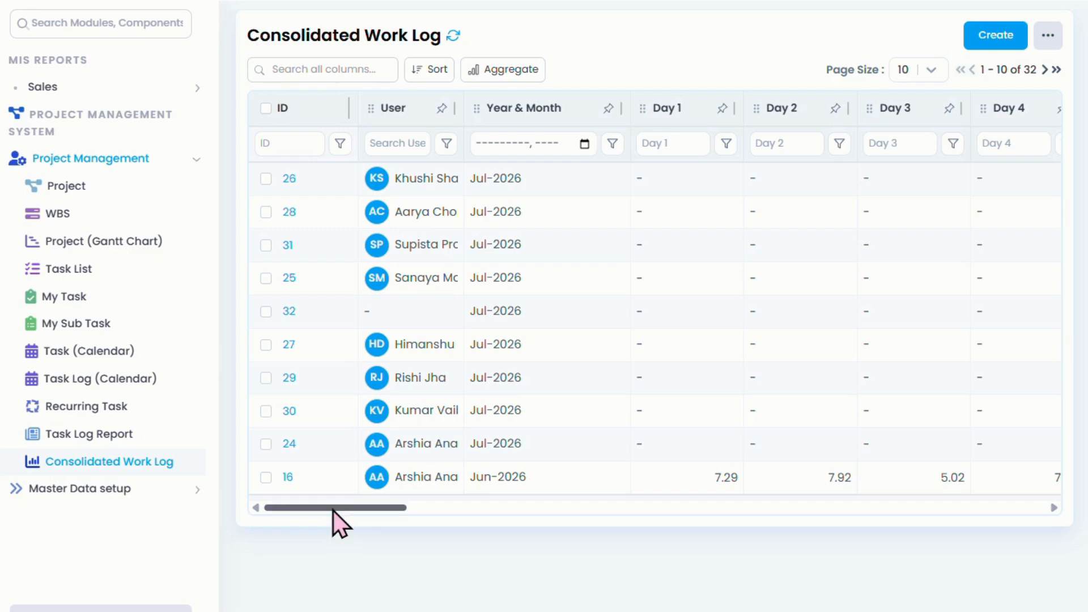
left_click(441, 108)
left_click_drag(355, 514, 927, 583)
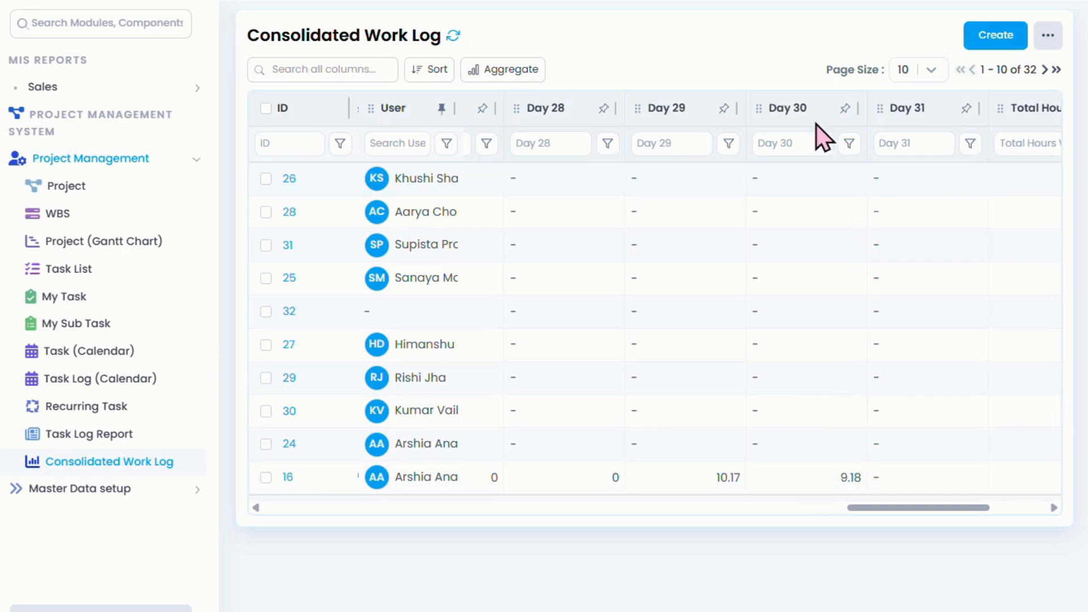
left_click(440, 108)
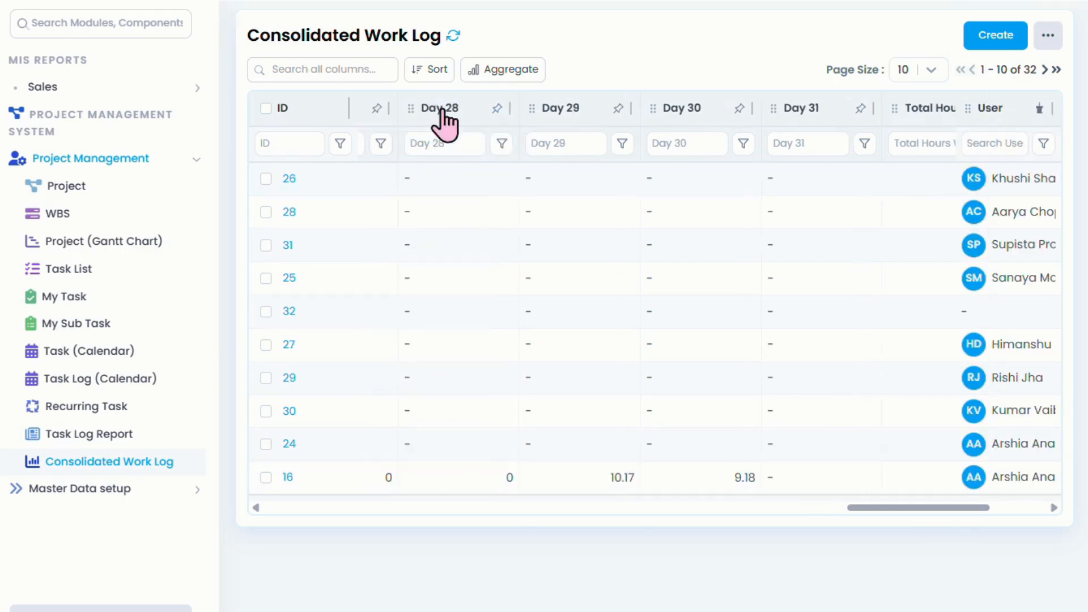
left_click(1036, 109)
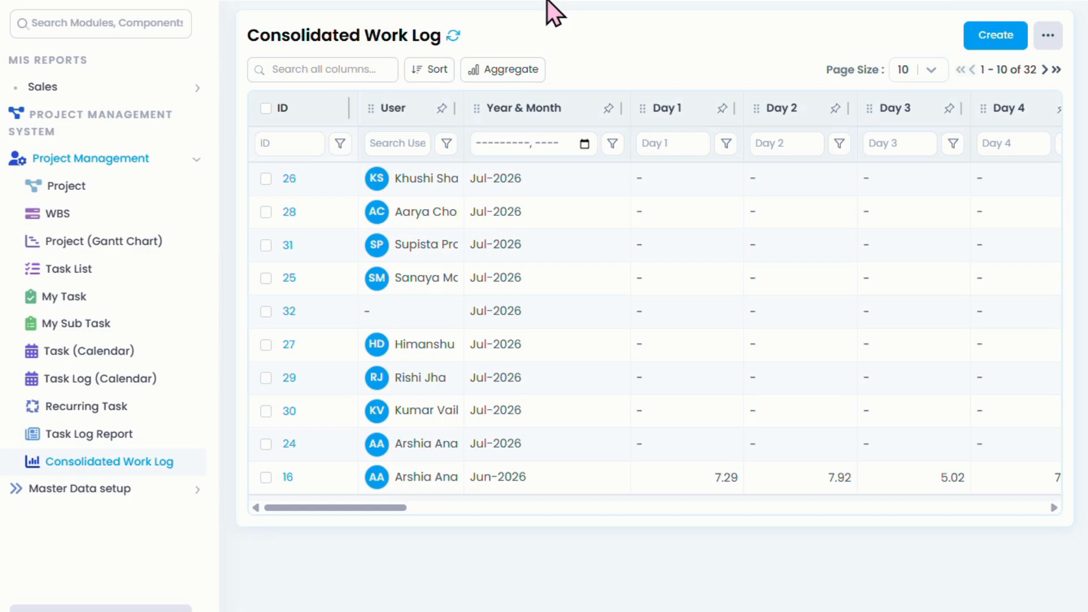
- Sort the work log by Total Hours Worked in descending order and check the sorted column
left_click(434, 75)
scroll(473, 214, "down", 10)
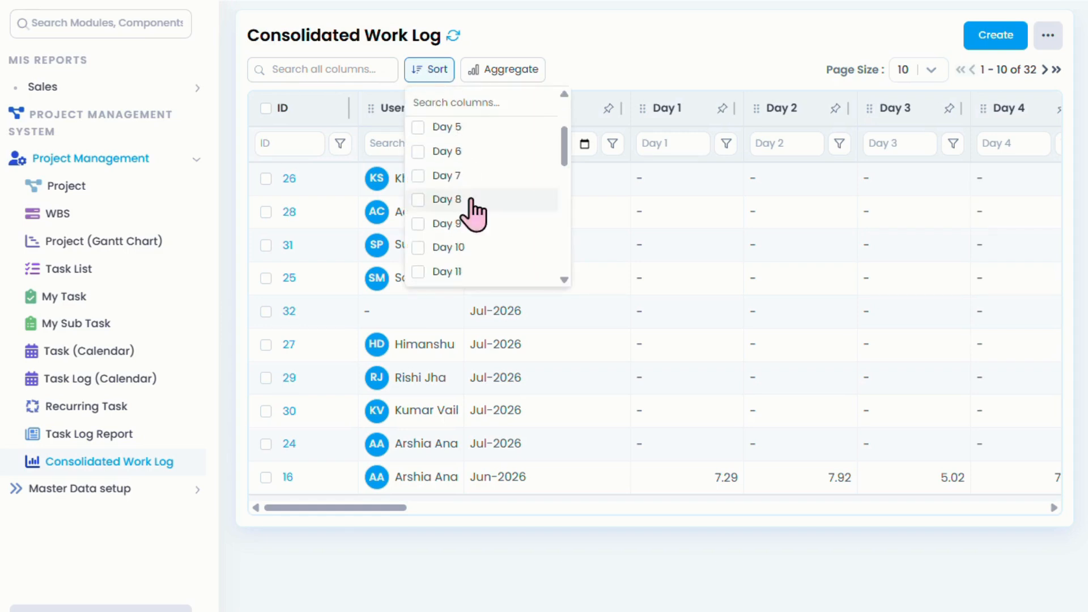
scroll(477, 218, "down", 1)
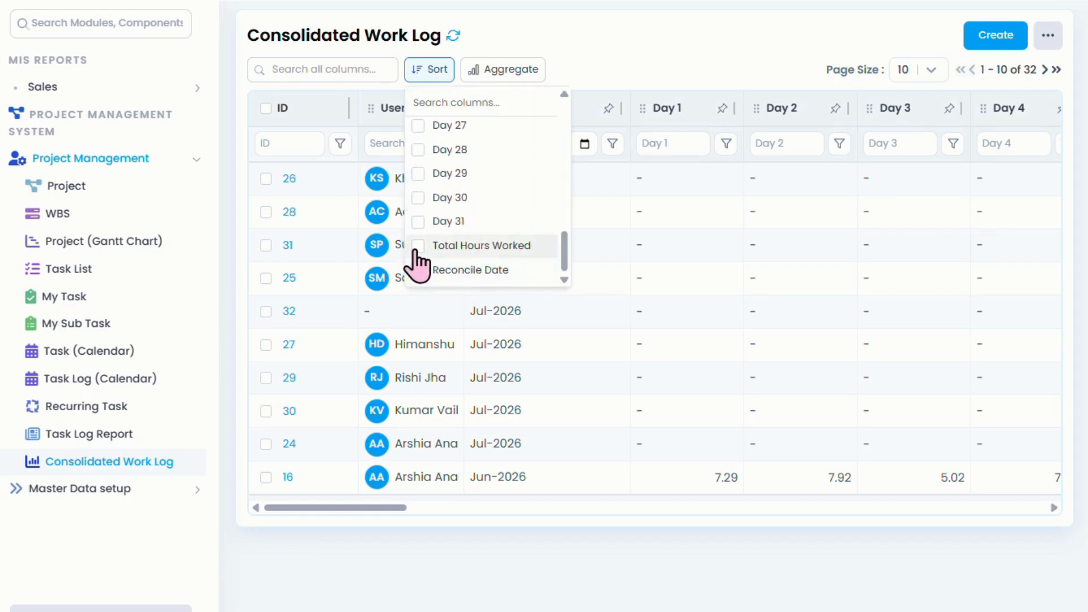
left_click(417, 249)
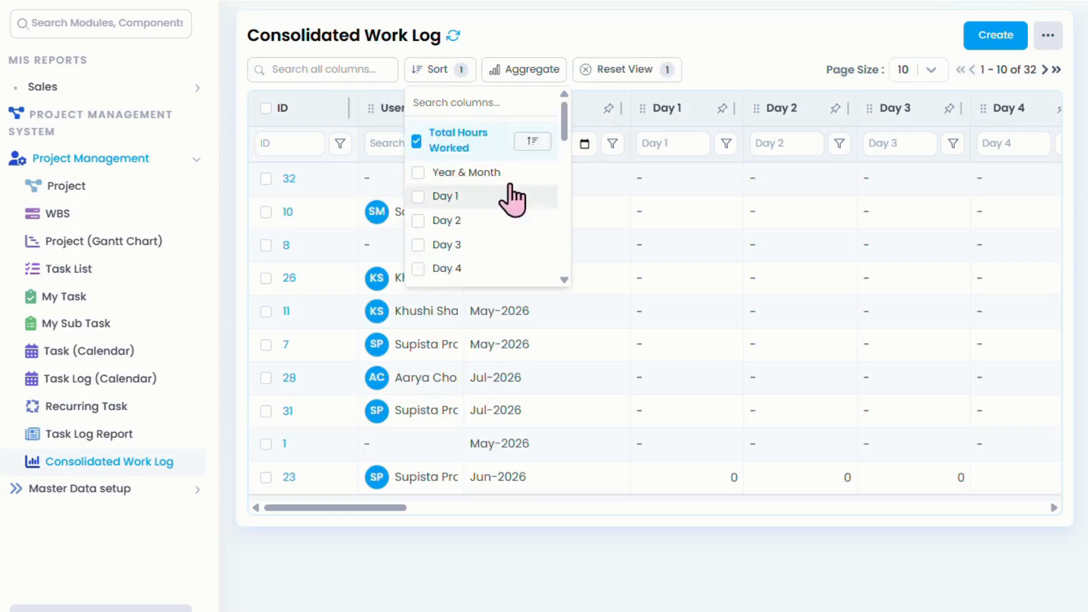
left_click(545, 141)
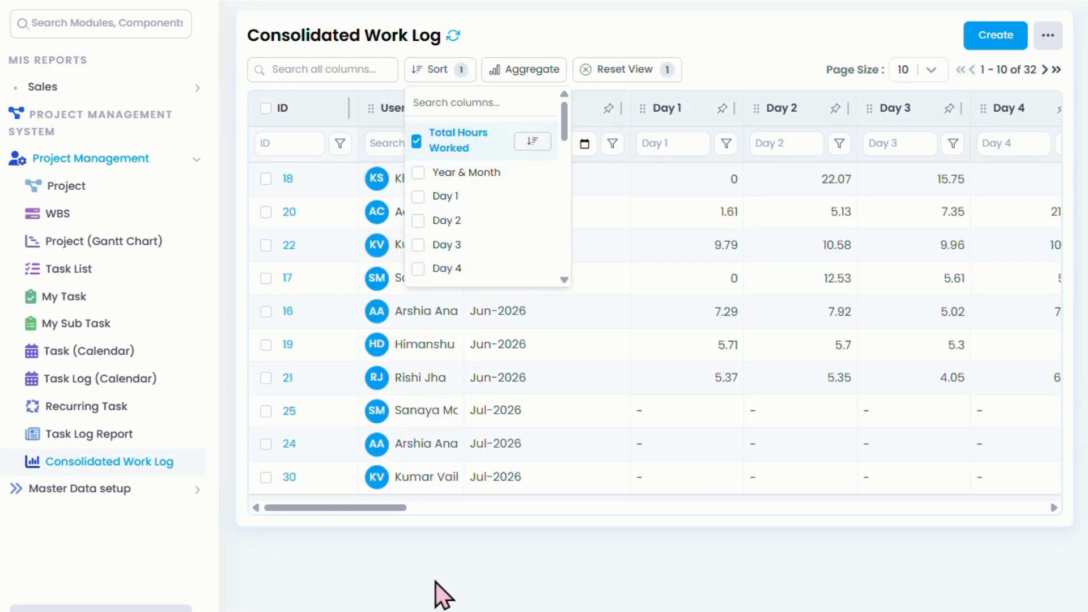
left_click_drag(389, 507, 1045, 516)
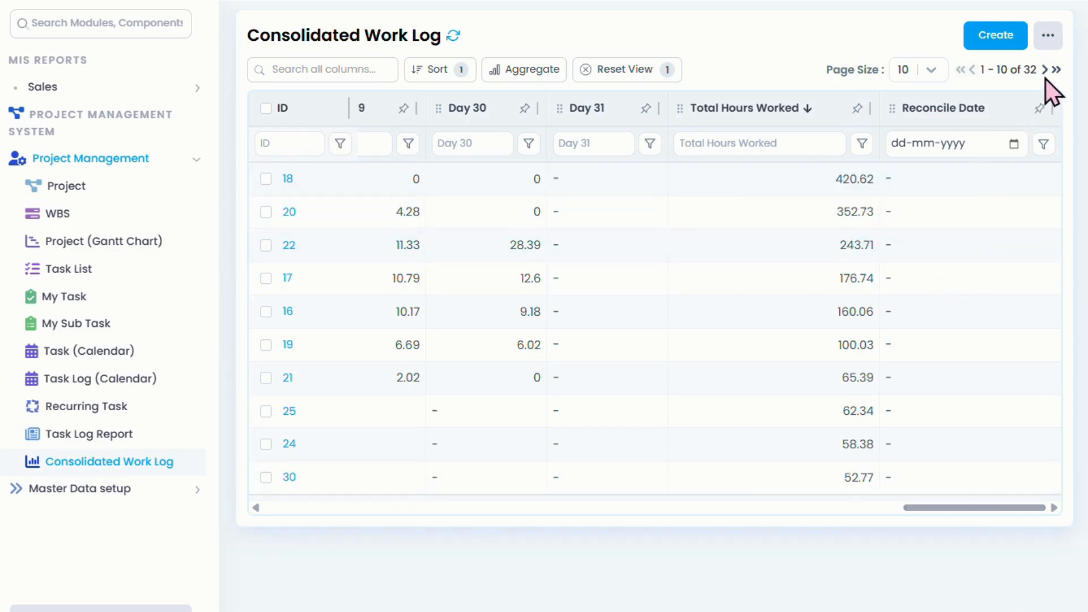
- Set the page size to 100 and look through all sorted work log records
left_click(931, 73)
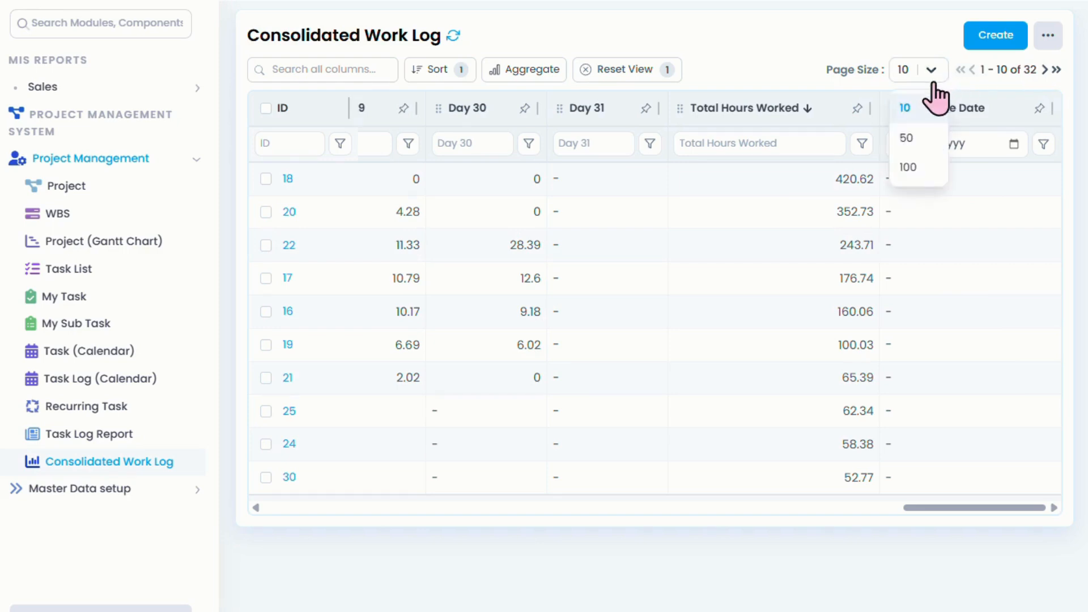
left_click(913, 167)
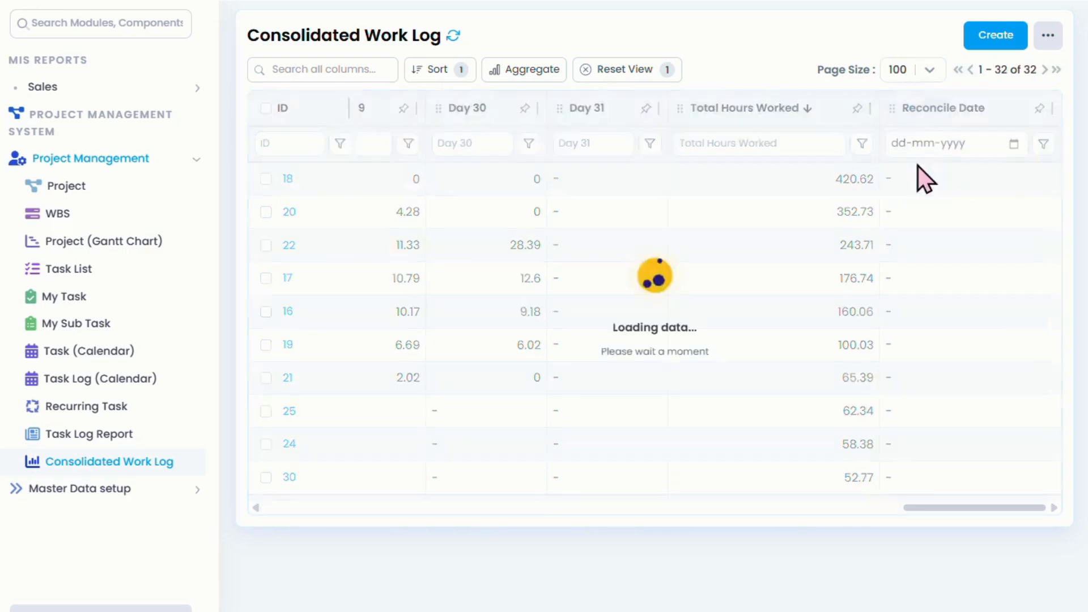
scroll(870, 216, "down", 10)
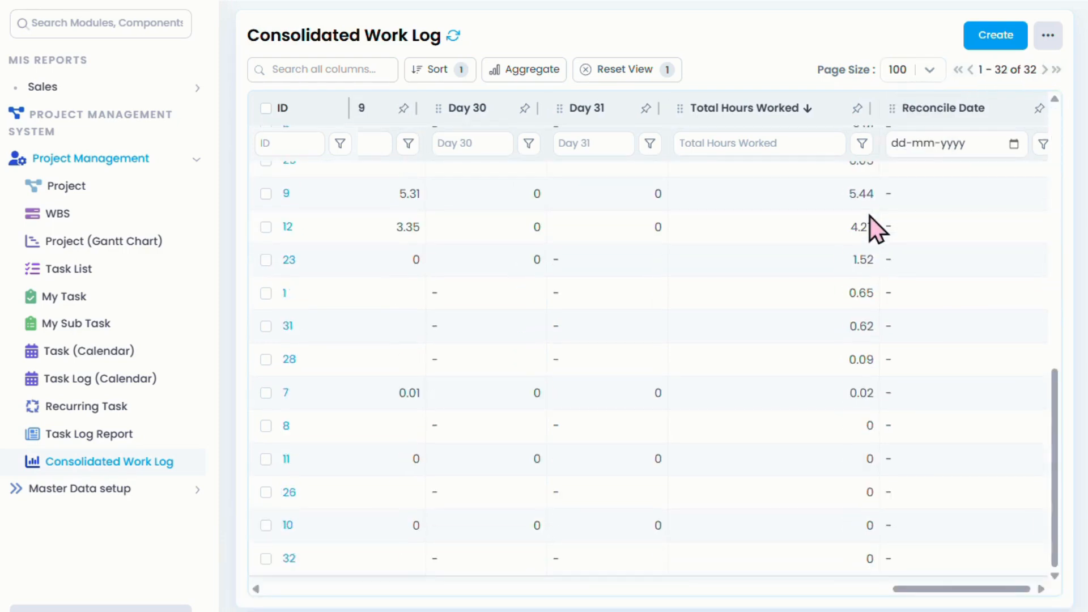
scroll(862, 538, "up", 10)
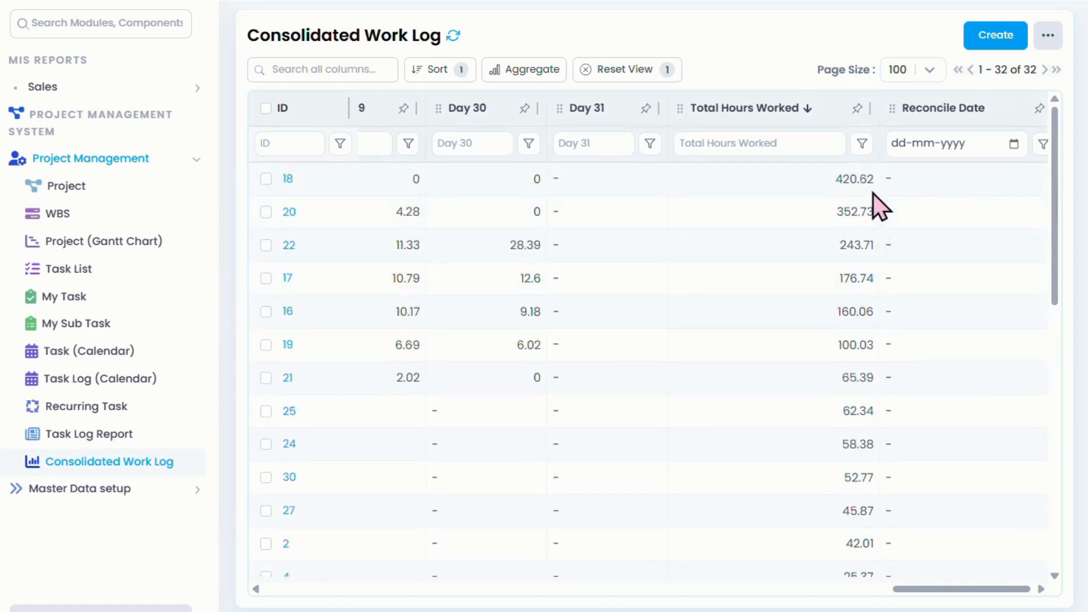
scroll(869, 351, "down", 10)
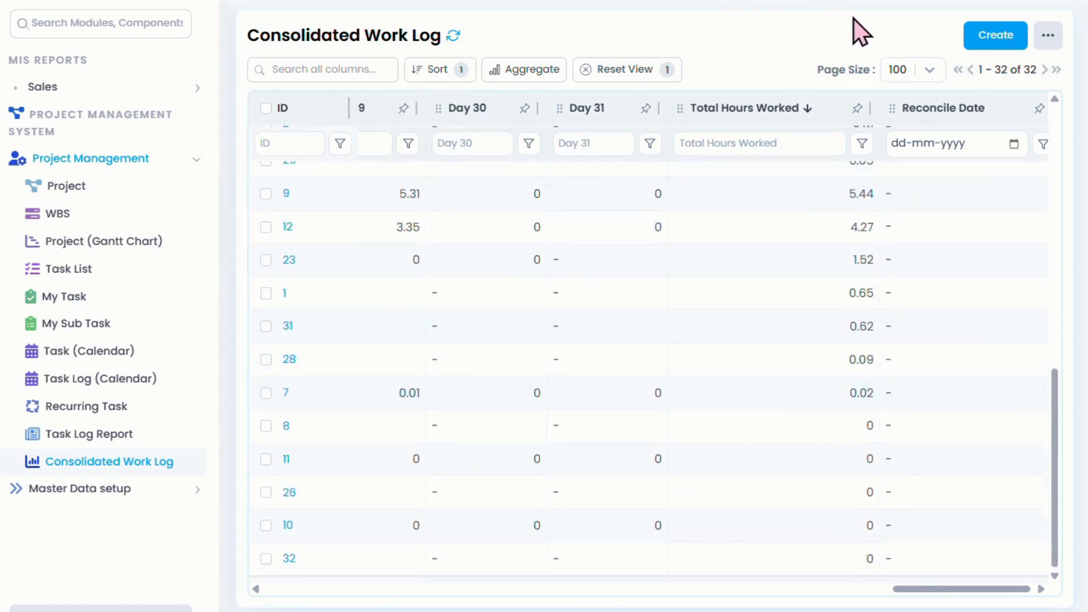
- Export the Consolidated Work Log as a CSV file and dismiss the download list
left_click(1047, 37)
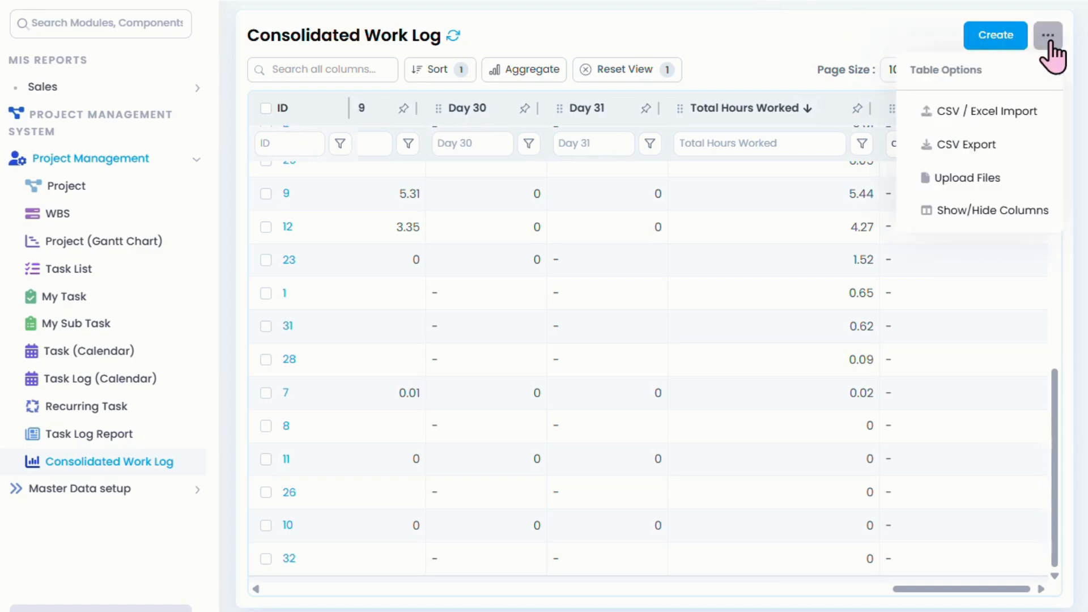
left_click(965, 151)
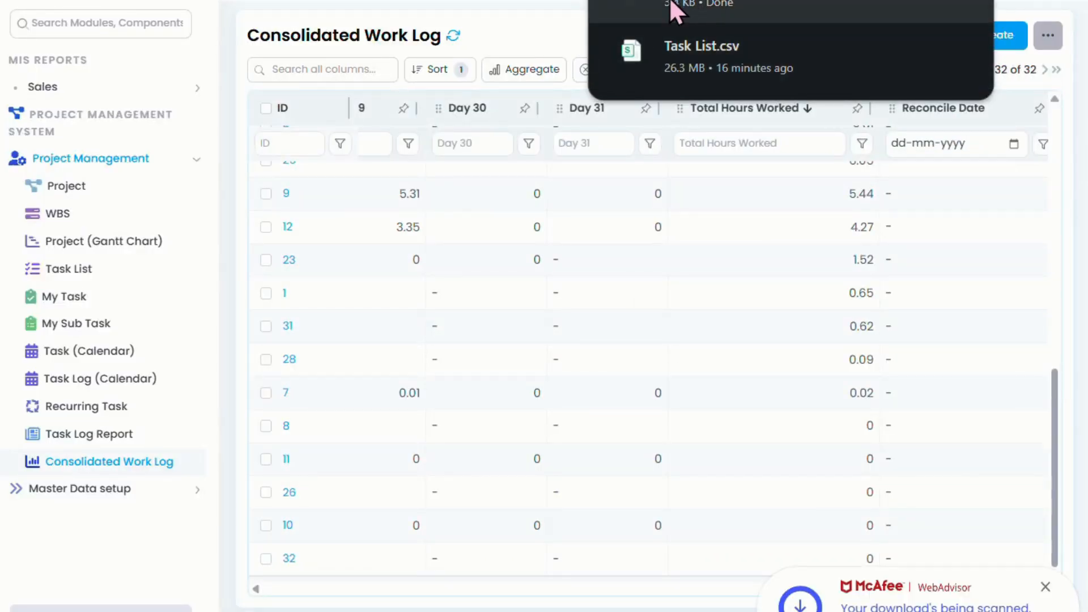
left_click(531, 15)
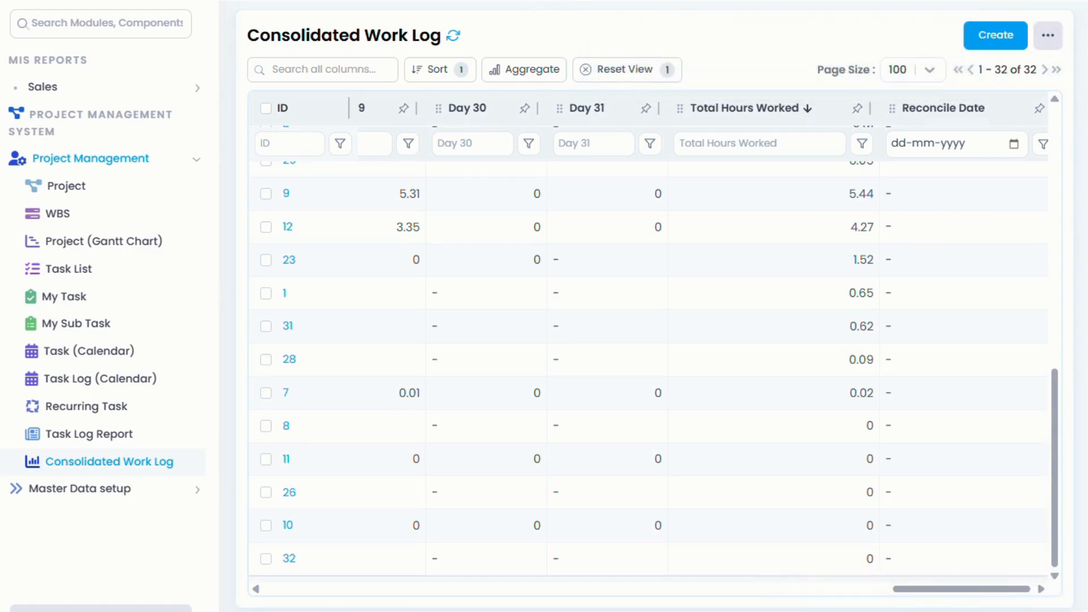